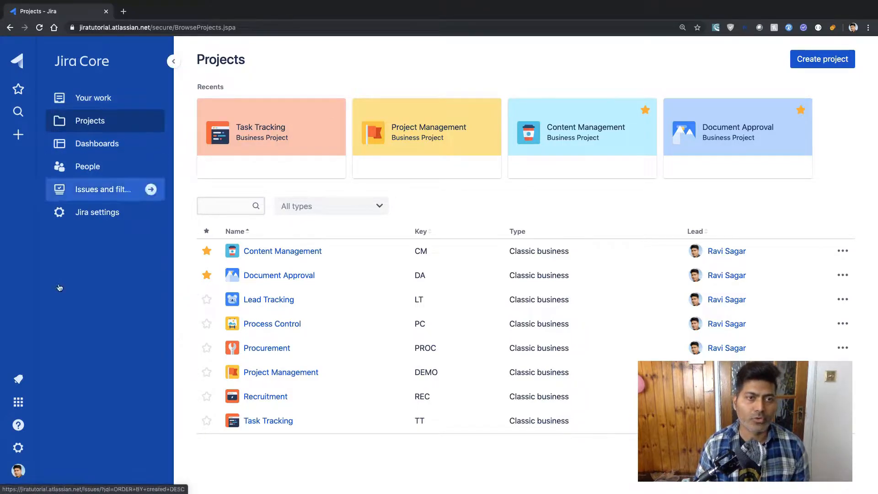
# - From Jira settings, open Billing in a new Atlassian Administration tab
pyautogui.click(105, 213)
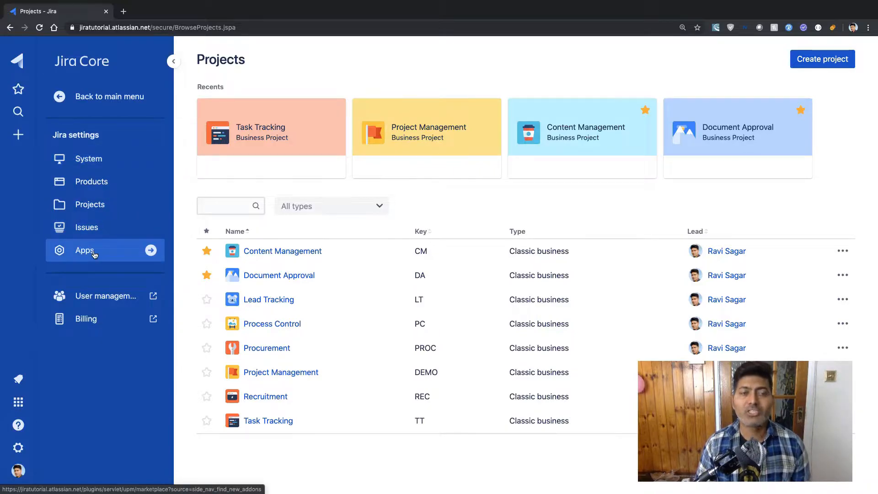
pyautogui.click(97, 318)
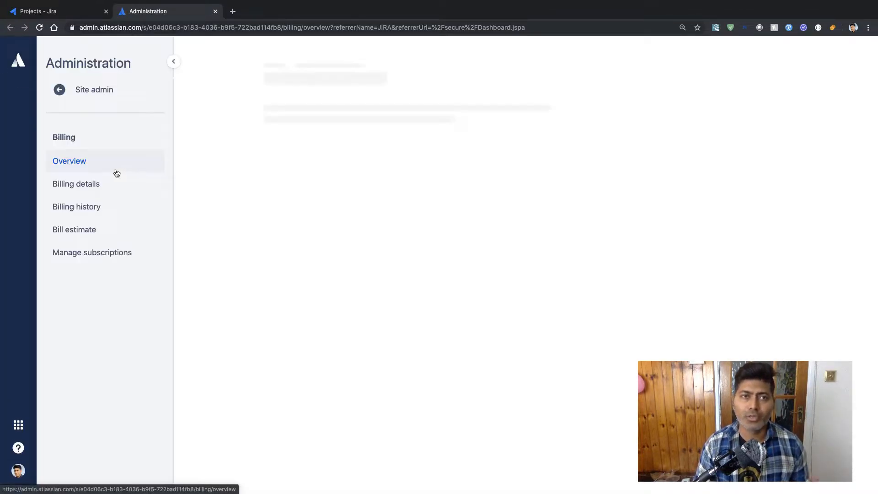
# - Open Jira Core's Products > Product access settings, then view the USD 0.00 Billing overview
pyautogui.click(54, 12)
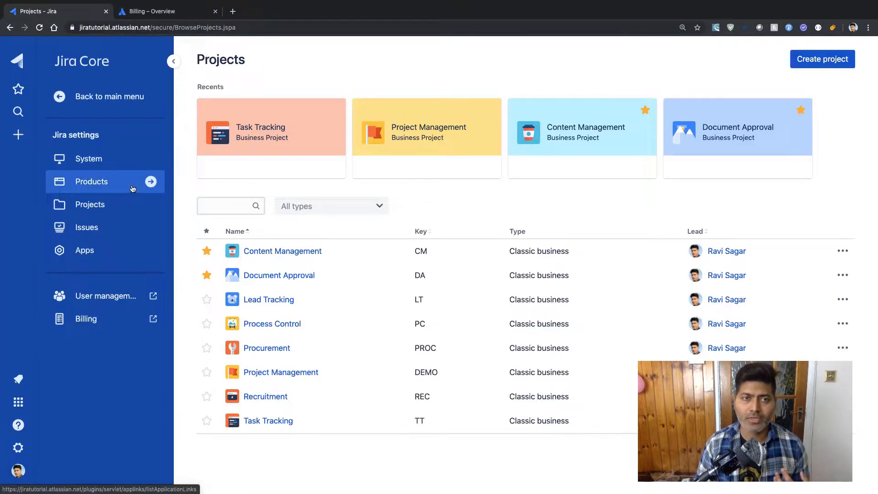
pyautogui.click(97, 183)
pyautogui.click(97, 163)
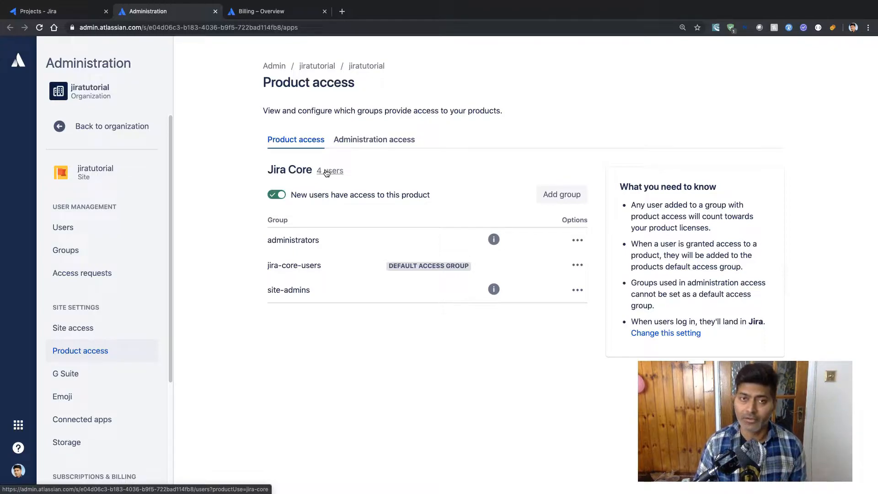
pyautogui.click(278, 11)
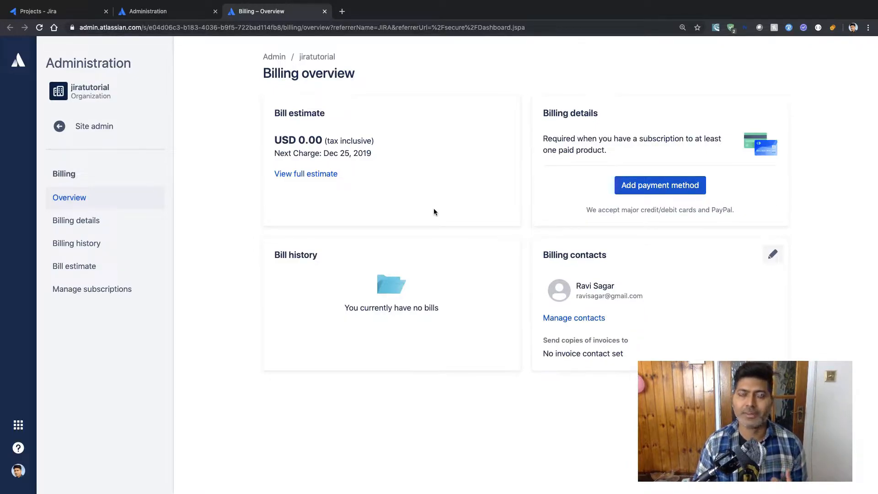
# - Go to Manage subscriptions and follow 'Add more Atlassian products' to browse Confluence and Service Desk
pyautogui.click(88, 292)
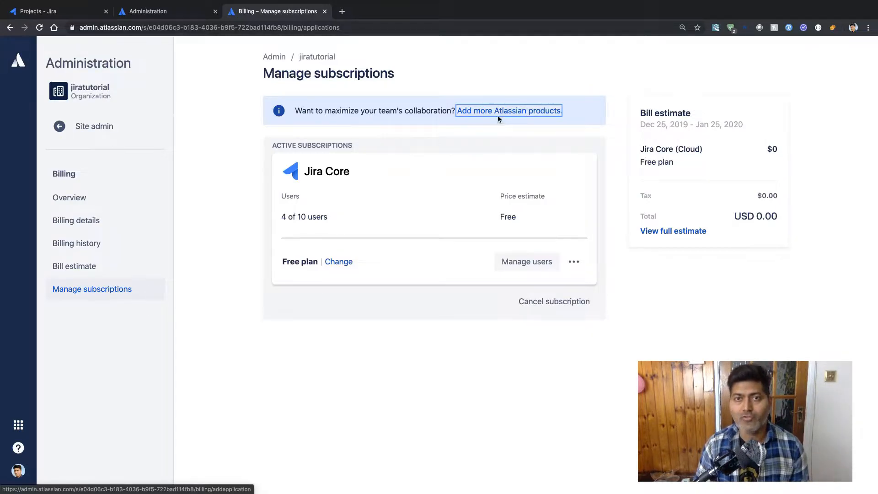
pyautogui.click(510, 116)
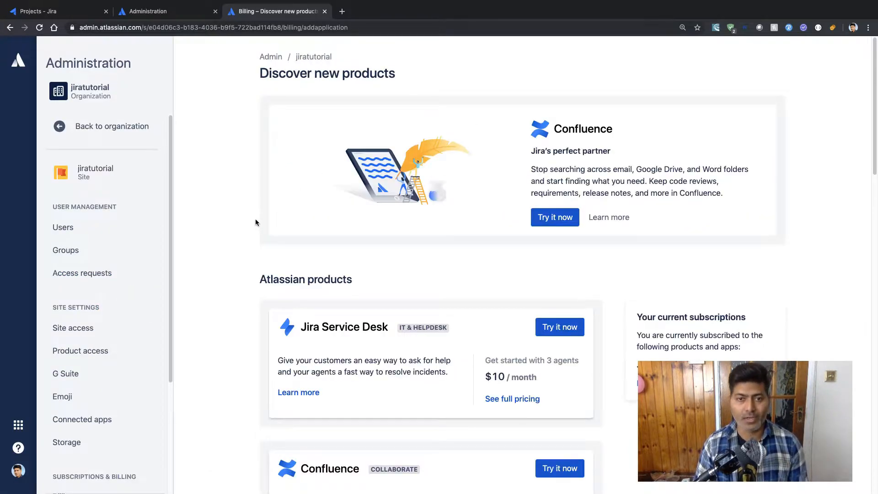
pyautogui.scroll(-1, 256, 220)
pyautogui.scroll(-2, 255, 221)
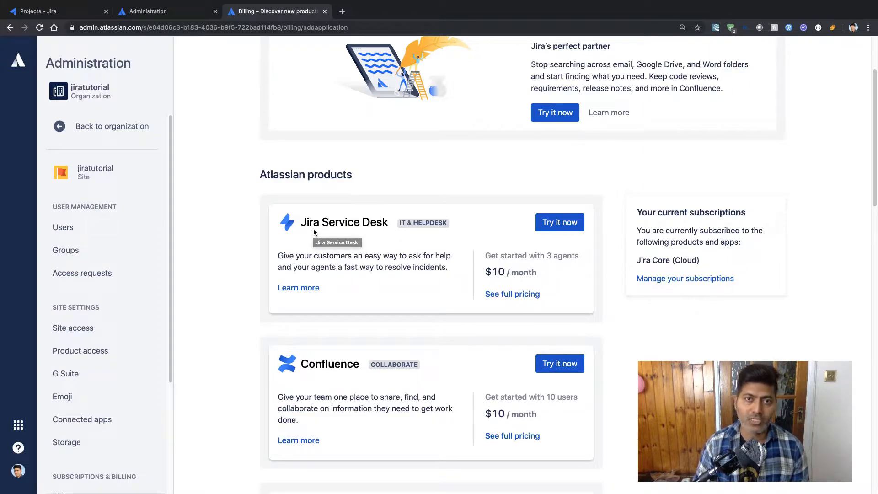
pyautogui.click(568, 226)
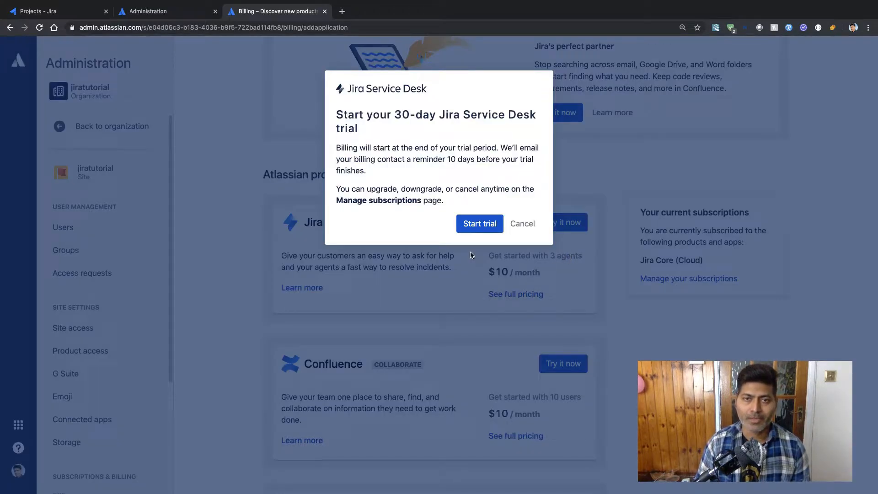
pyautogui.click(523, 223)
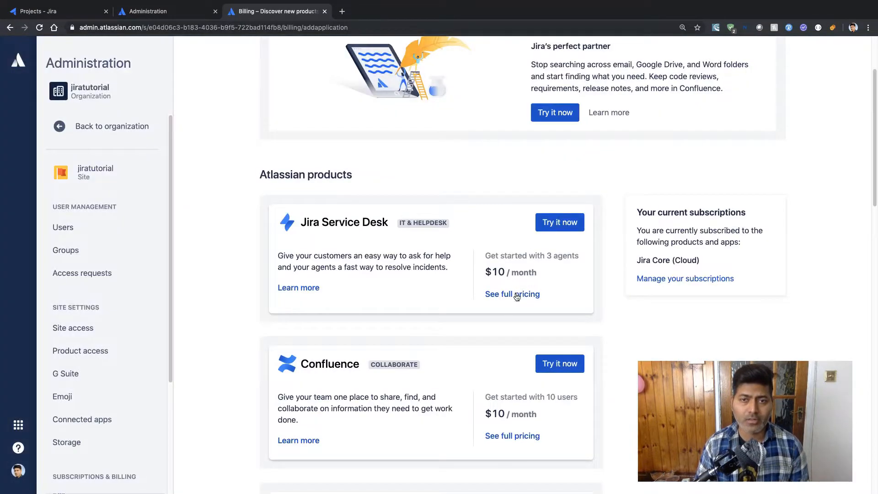
pyautogui.click(507, 297)
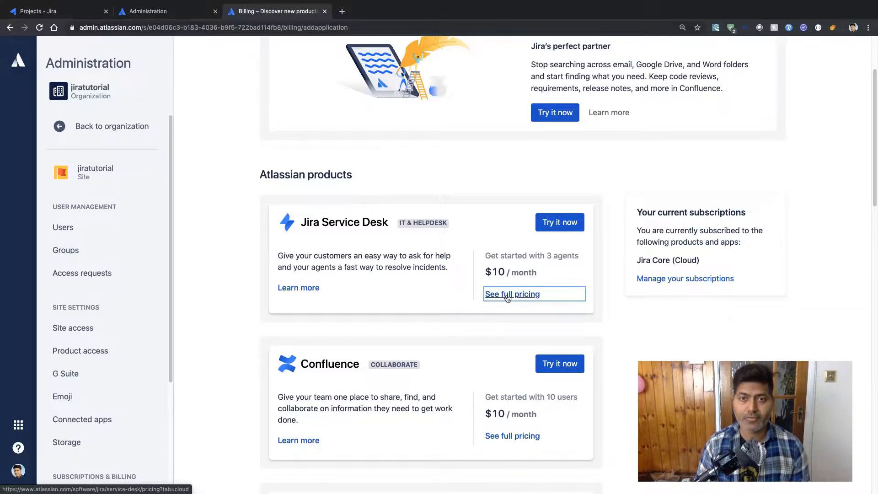
# - Review Jira Service Desk pricing and start the Free plan sign-up for jiratutorial
pyautogui.click(507, 297)
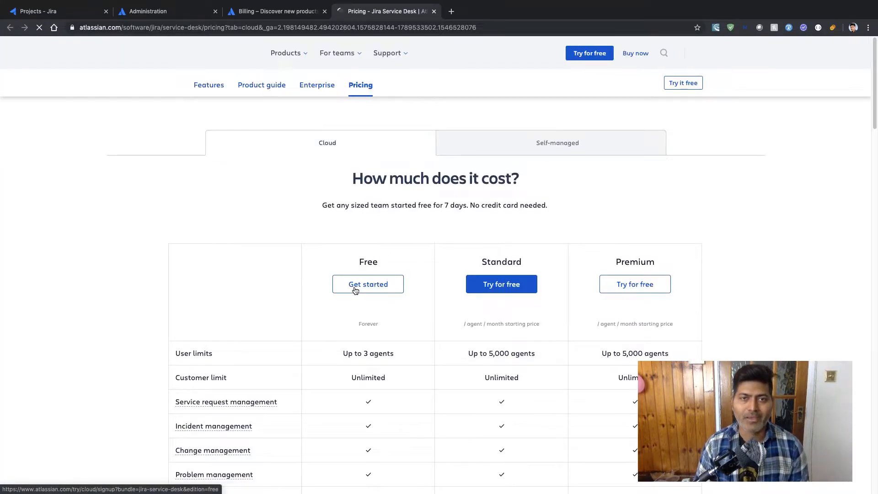
pyautogui.scroll(-2, 375, 286)
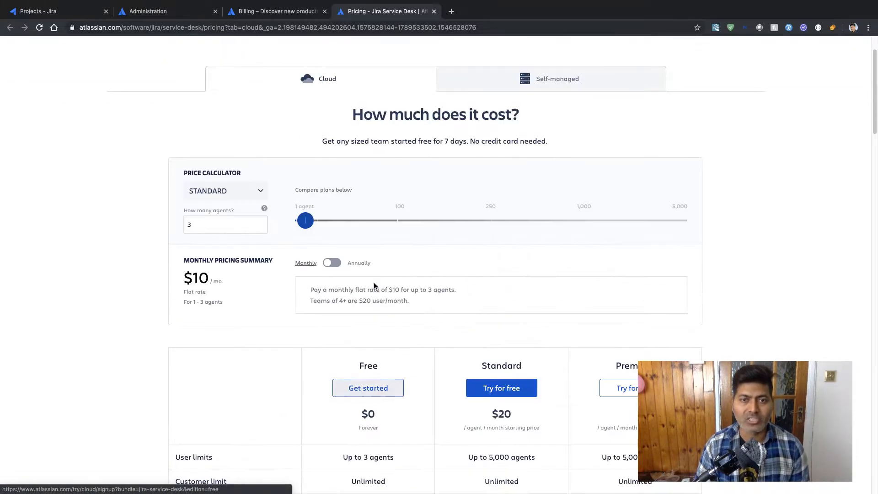
pyautogui.scroll(-1, 386, 349)
pyautogui.scroll(-2, 386, 347)
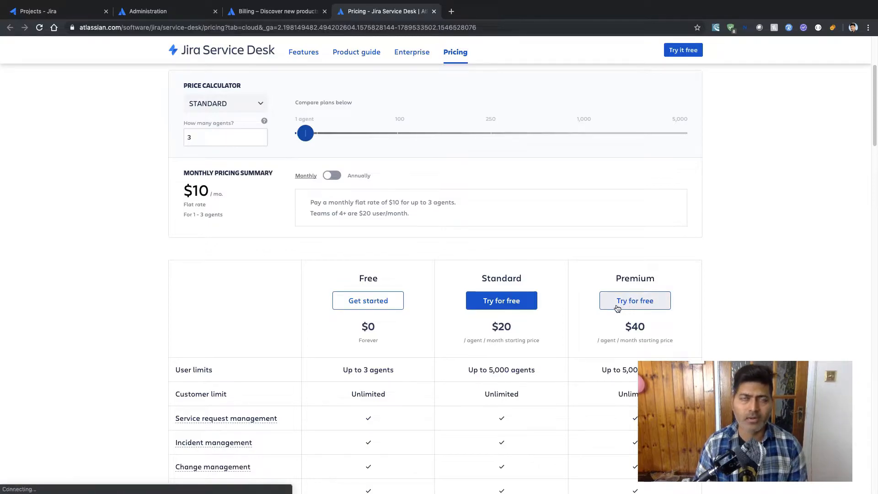
pyautogui.click(361, 302)
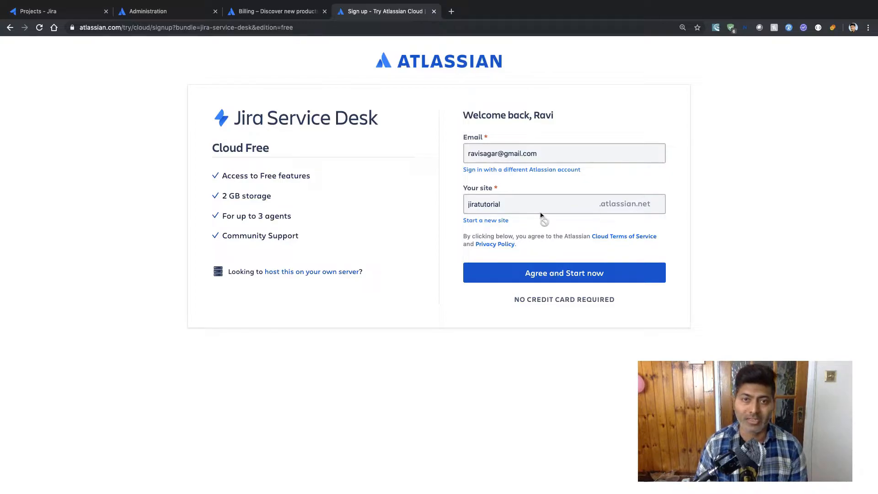
pyautogui.click(498, 221)
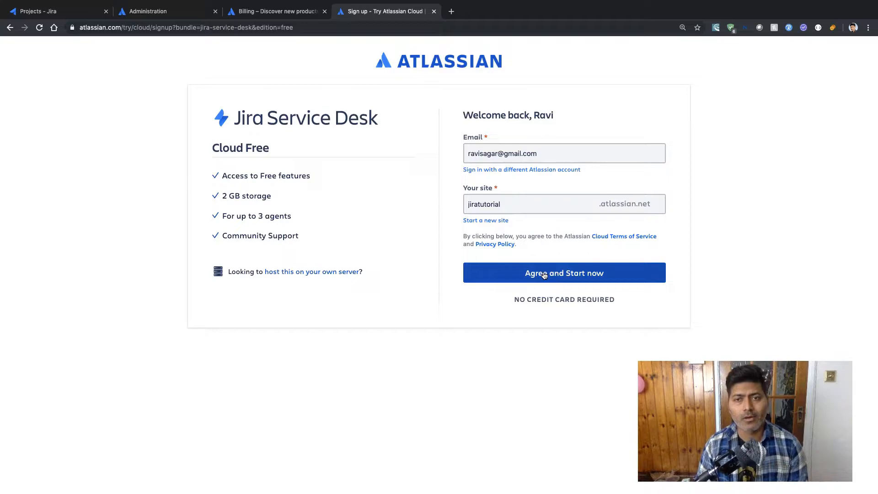
# - Agree to the terms, confirm Jira Service Desk Free activation, and return to Discover new products
pyautogui.click(562, 275)
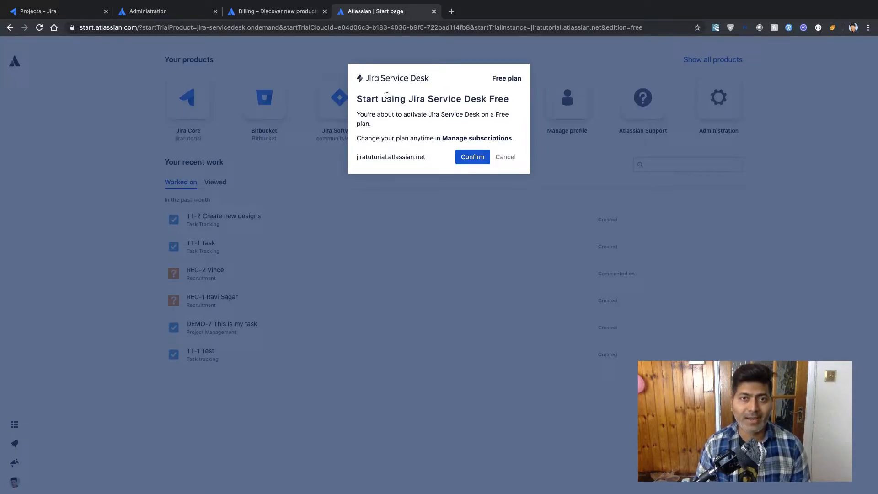
pyautogui.press('super+equal')
pyautogui.press('super+equal')
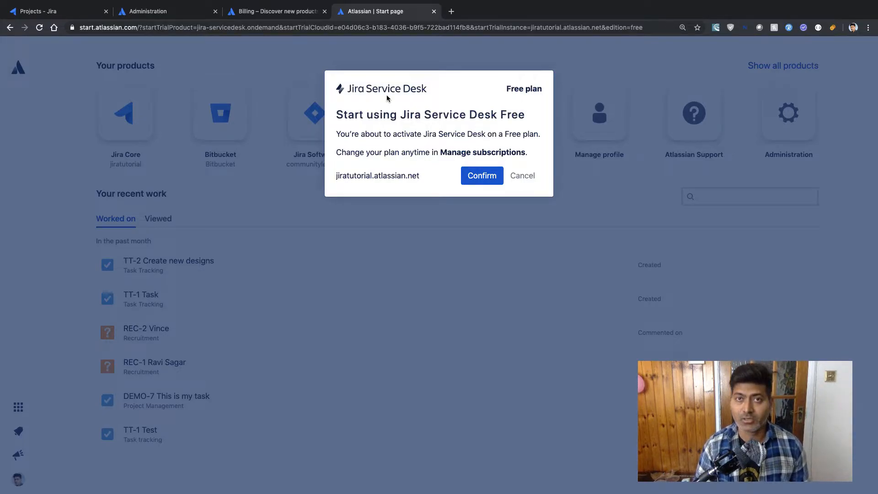
pyautogui.hotkey('ctrl', '-')
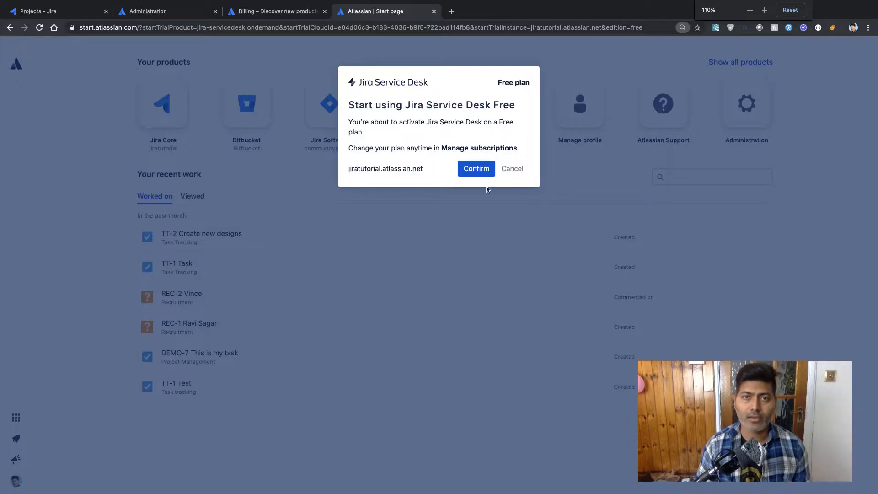
pyautogui.click(474, 170)
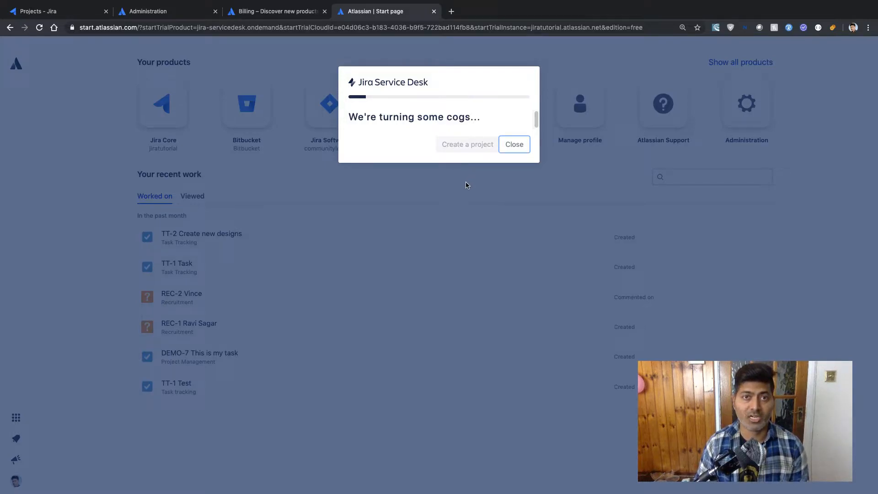
pyautogui.click(276, 11)
pyautogui.scroll(-3, 229, 290)
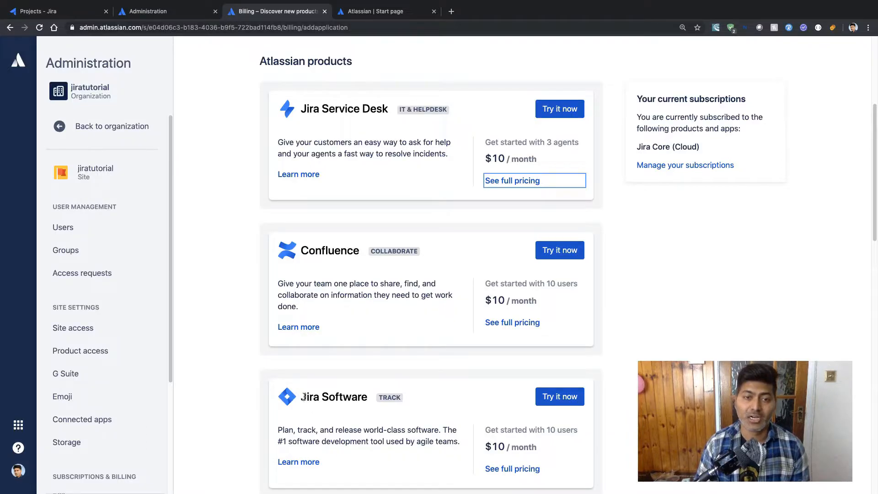
# - Choose the Jira Software Free plan and agree to start it on jiratutorial
pyautogui.scroll(-2, 304, 398)
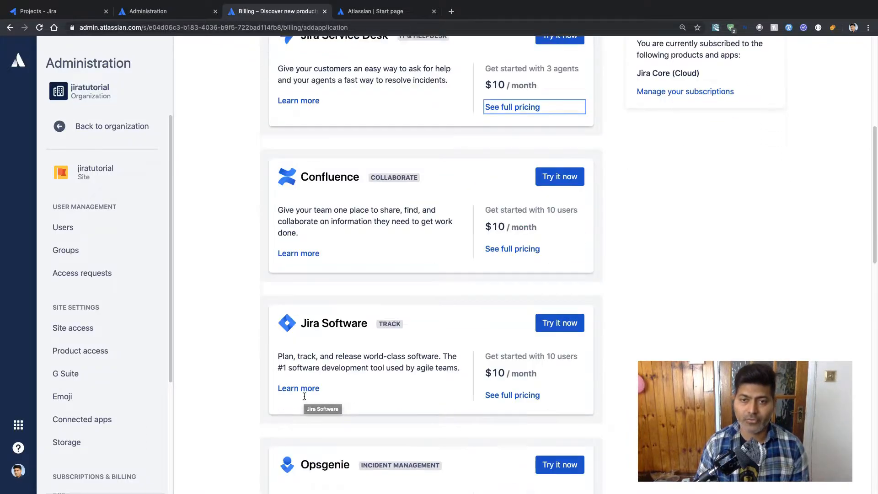
pyautogui.click(519, 396)
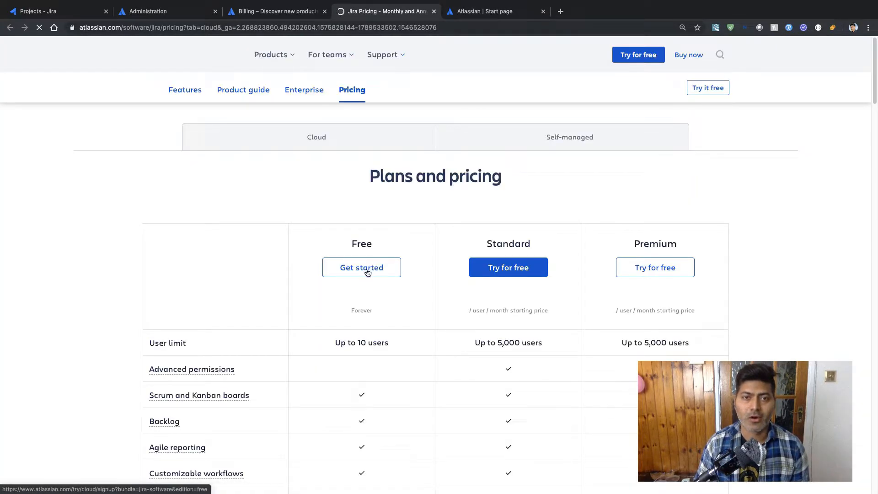
pyautogui.click(368, 273)
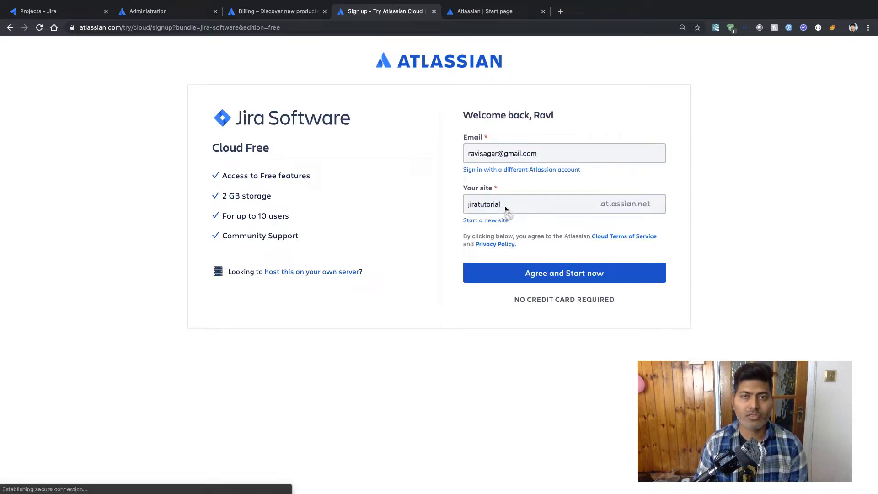
pyautogui.click(532, 277)
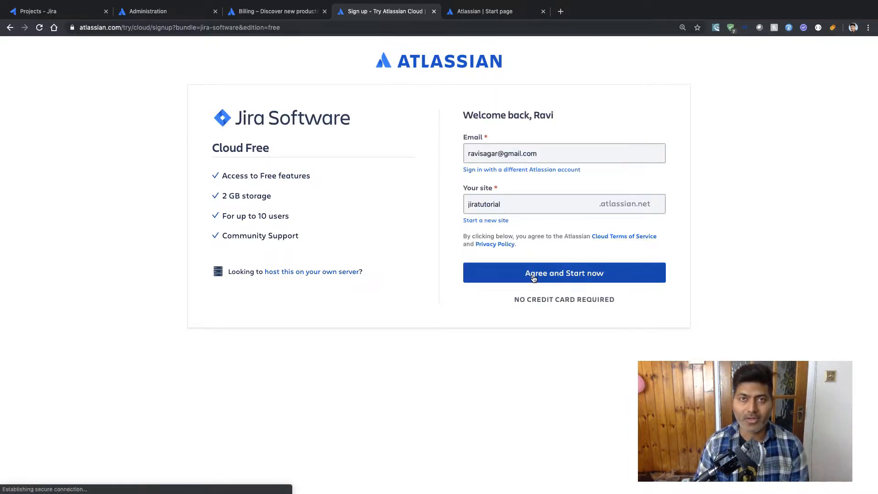
pyautogui.click(562, 274)
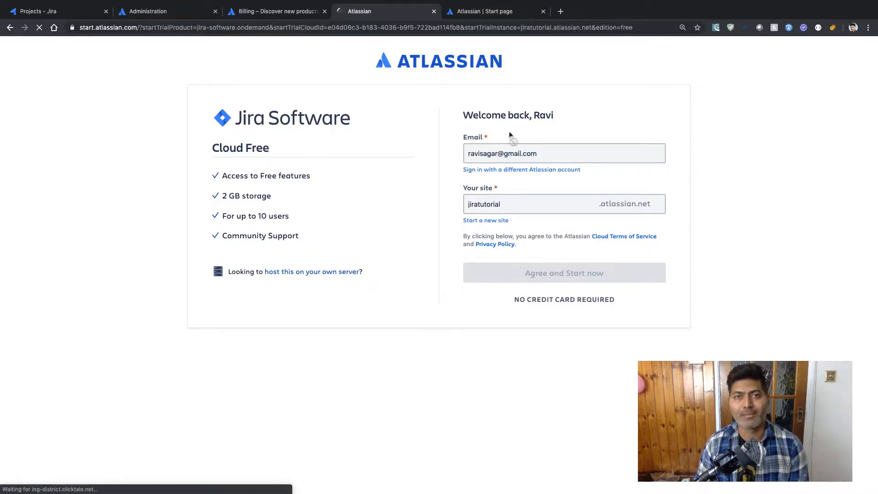
# - Dismiss the finished Service Desk message, confirm Jira Software Free on jiratutorial, and return to the product list
pyautogui.click(492, 12)
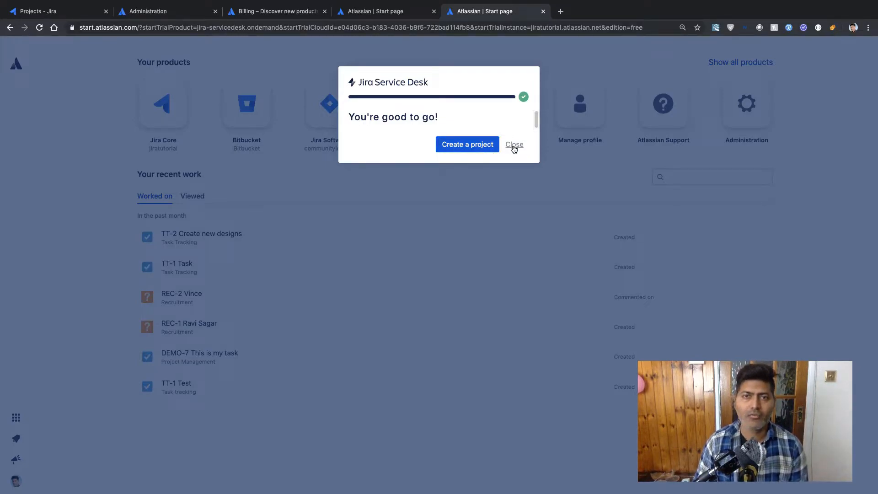
pyautogui.click(514, 145)
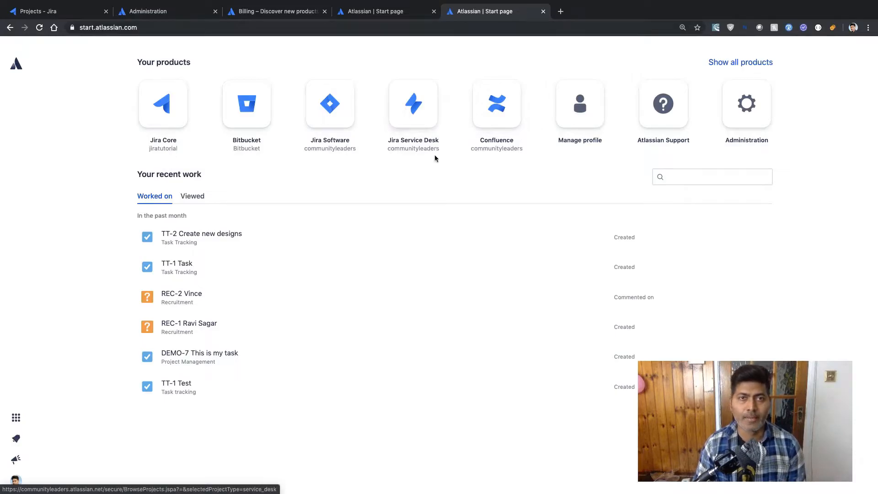
pyautogui.click(397, 12)
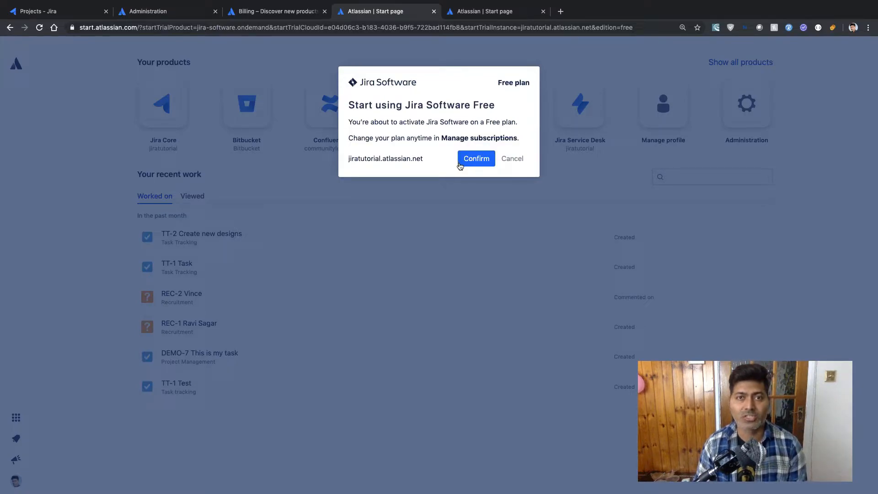
pyautogui.click(476, 159)
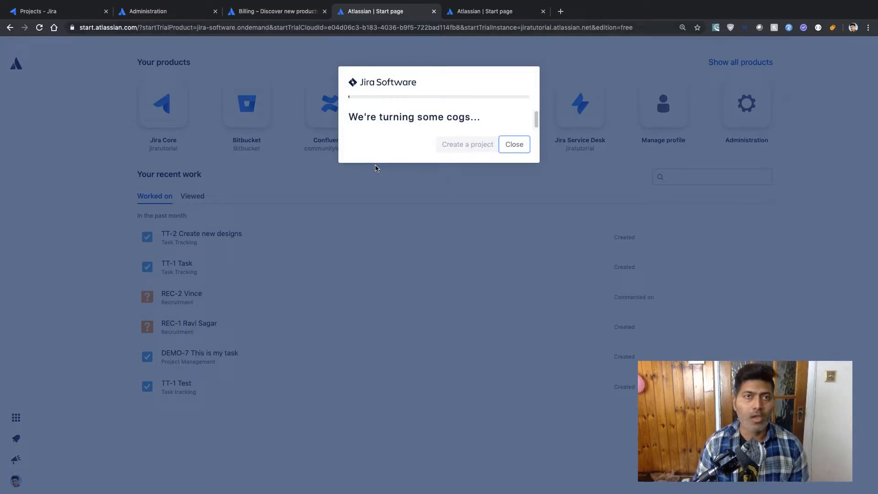
pyautogui.click(281, 12)
pyautogui.scroll(-1, 229, 307)
pyautogui.scroll(-2, 230, 309)
pyautogui.scroll(2, 230, 309)
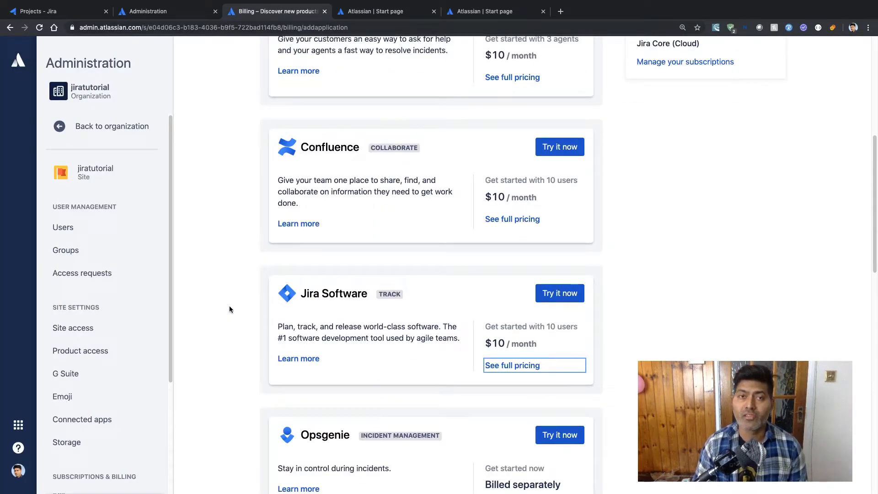
# - Review Confluence's full pricing table and begin the Free plan sign-up for jiratutorial
pyautogui.click(517, 224)
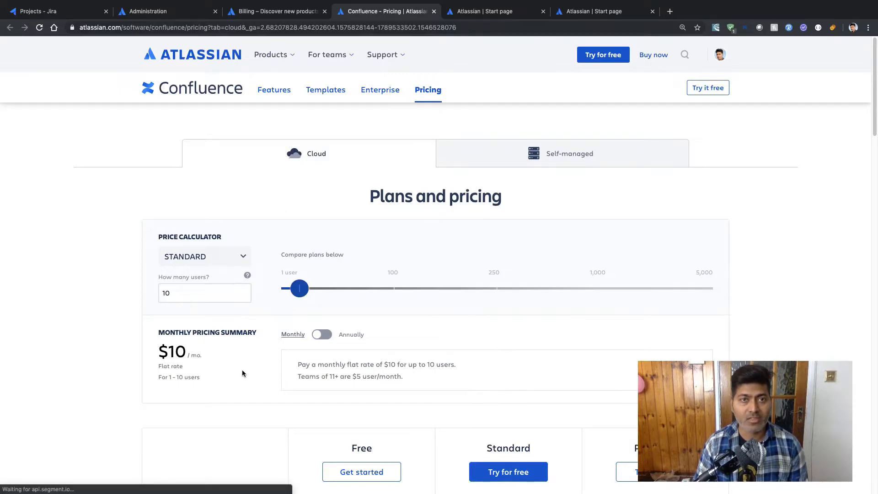
pyautogui.scroll(-4, 242, 370)
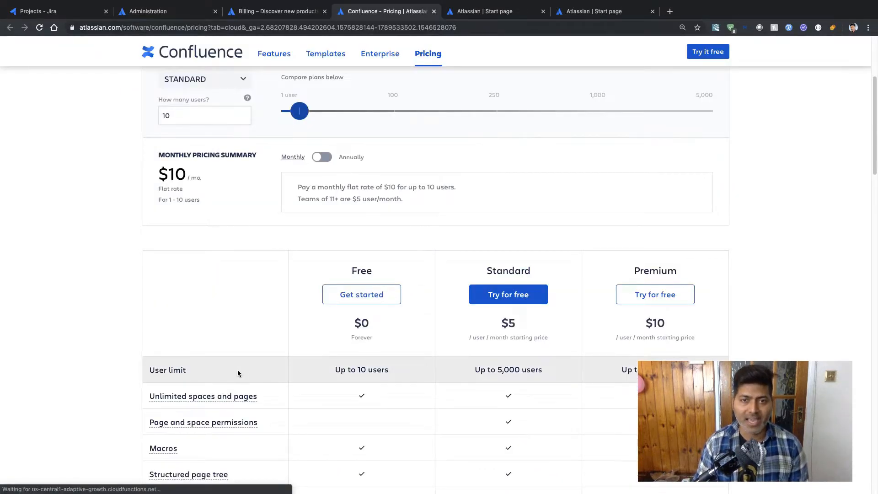
pyautogui.scroll(-2, 238, 371)
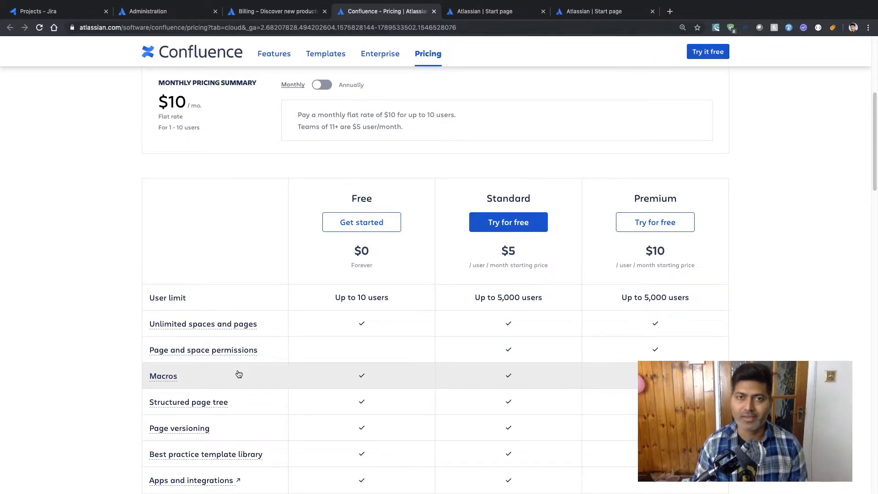
pyautogui.click(366, 230)
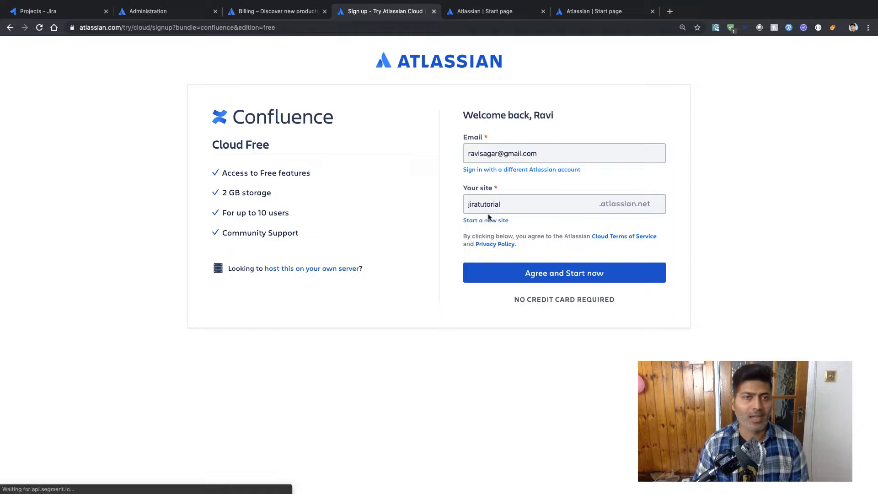
# - Agree and confirm Confluence Free on jiratutorial, dismiss the finished Jira Software message, then return to Projects
pyautogui.click(540, 281)
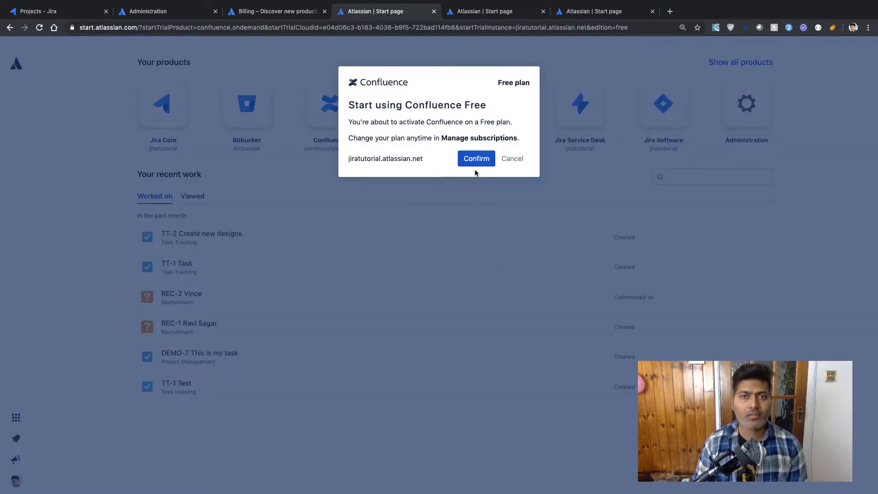
pyautogui.click(475, 158)
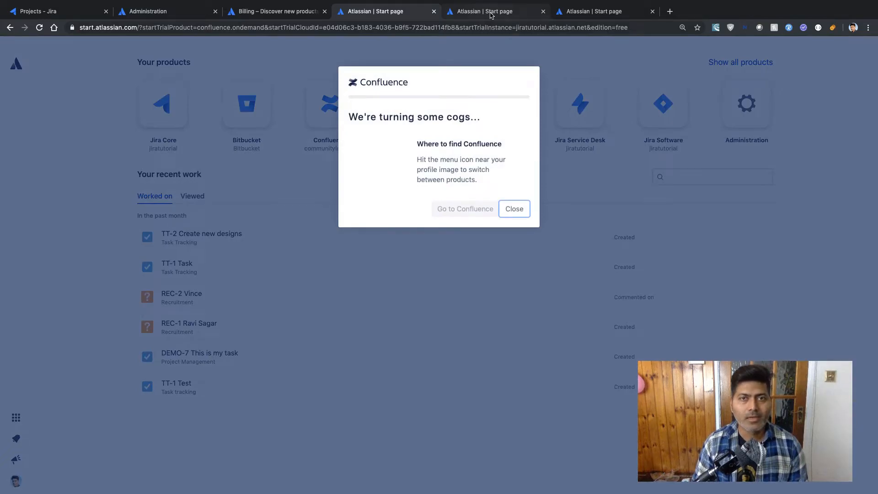
pyautogui.click(490, 15)
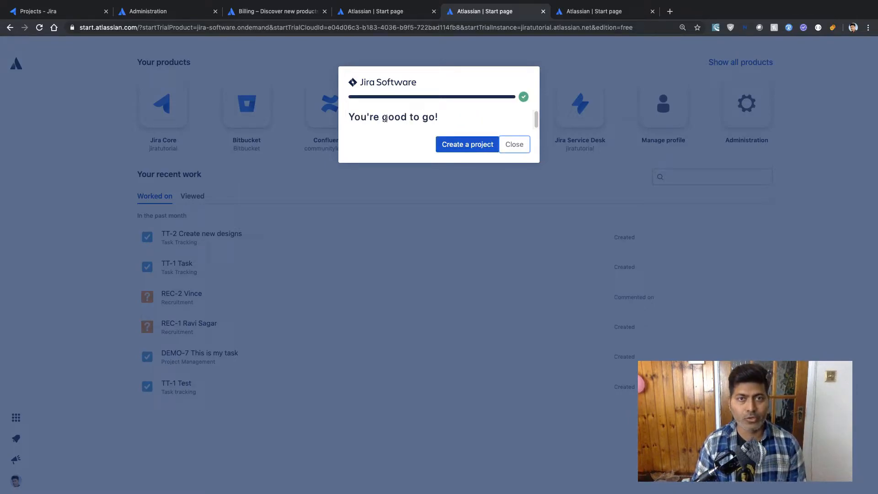
pyautogui.click(514, 144)
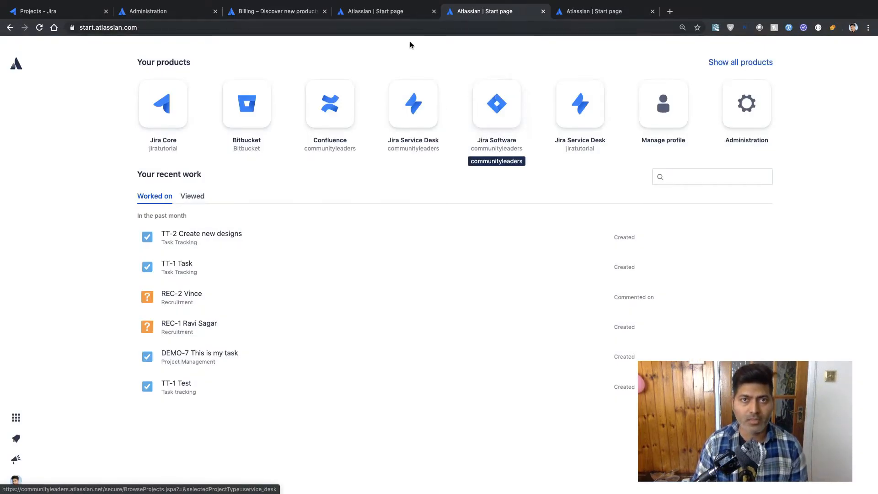
pyautogui.click(398, 11)
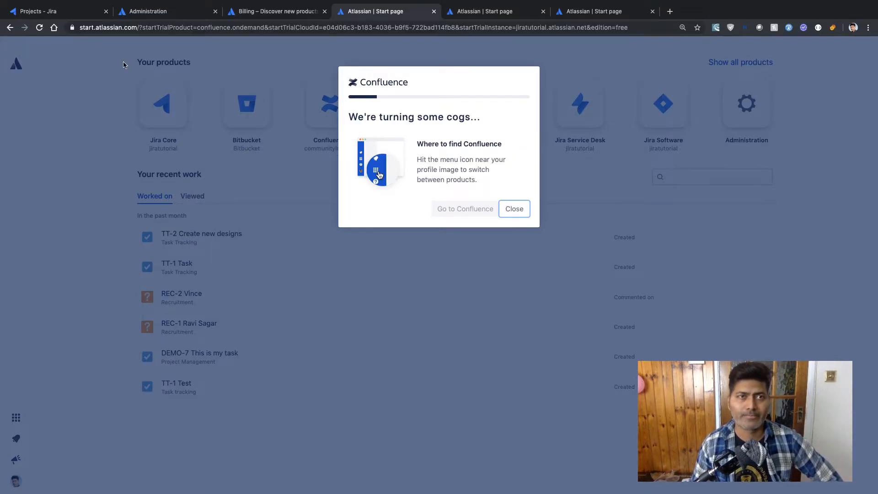
pyautogui.click(64, 13)
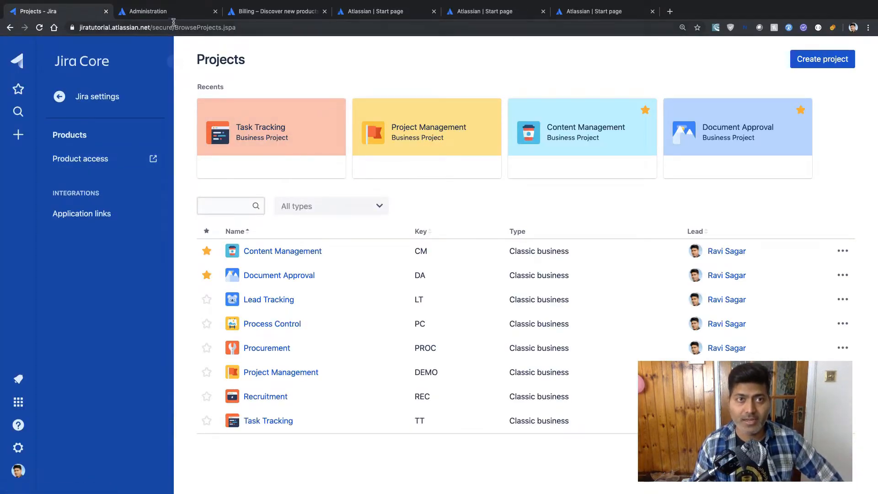
# - Reload Product access to see Service Desk, Software, Core and Confluence, then check Confluence is ready
pyautogui.click(151, 12)
pyautogui.click(78, 14)
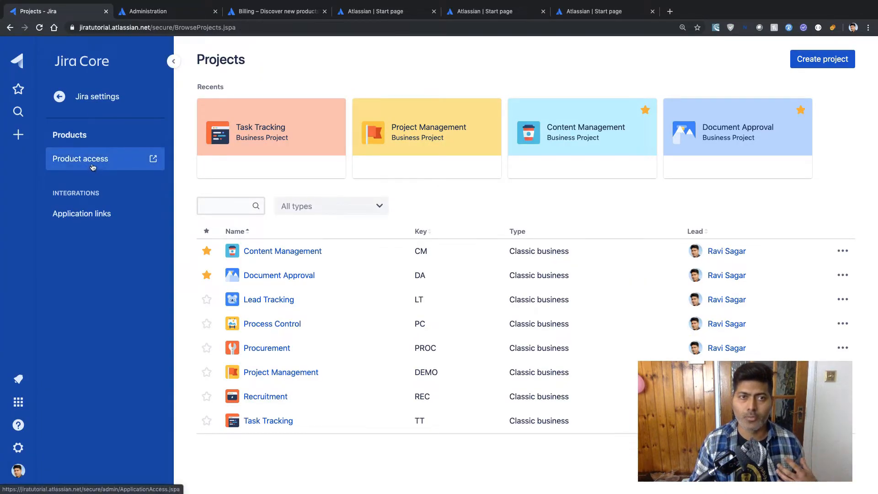
pyautogui.click(158, 13)
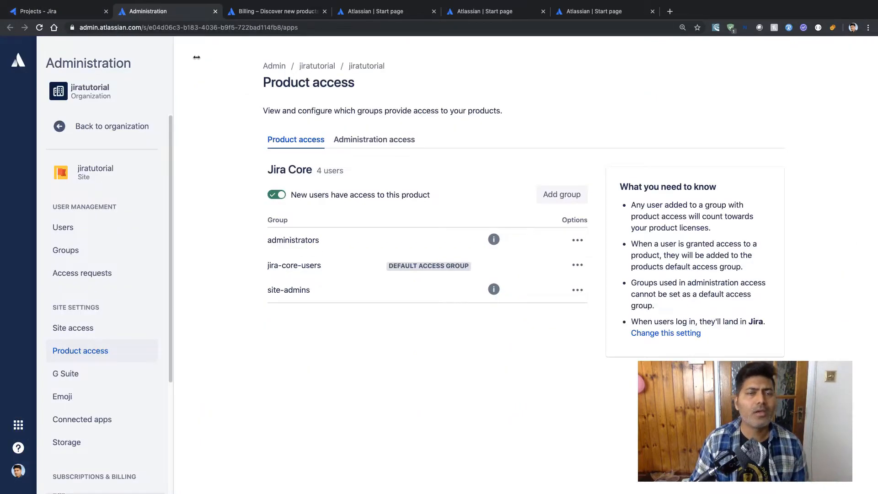
pyautogui.click(39, 27)
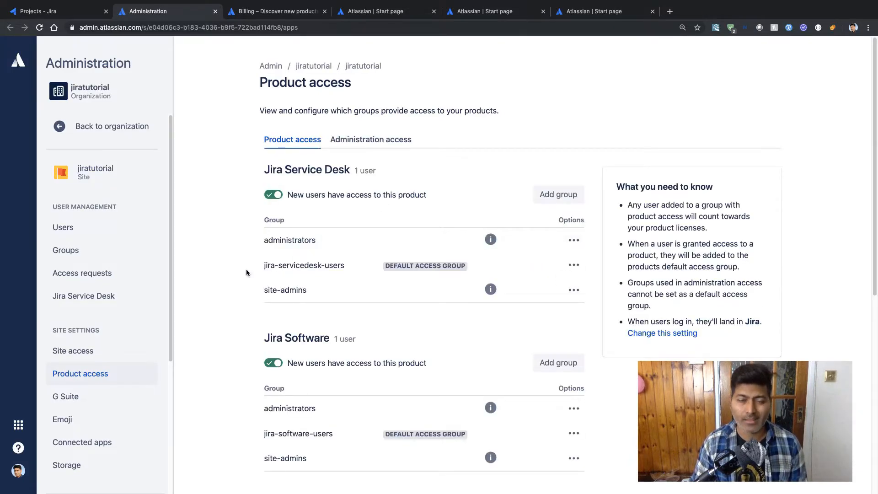
pyautogui.scroll(-6, 244, 273)
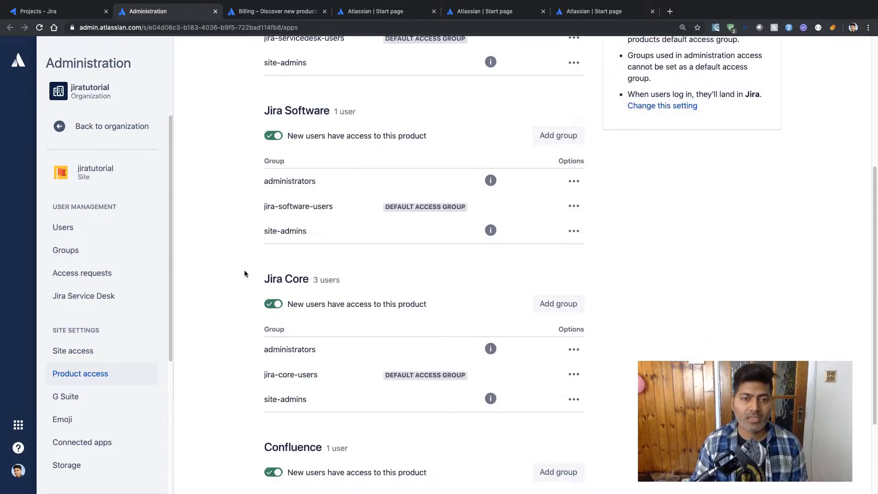
pyautogui.scroll(6, 244, 274)
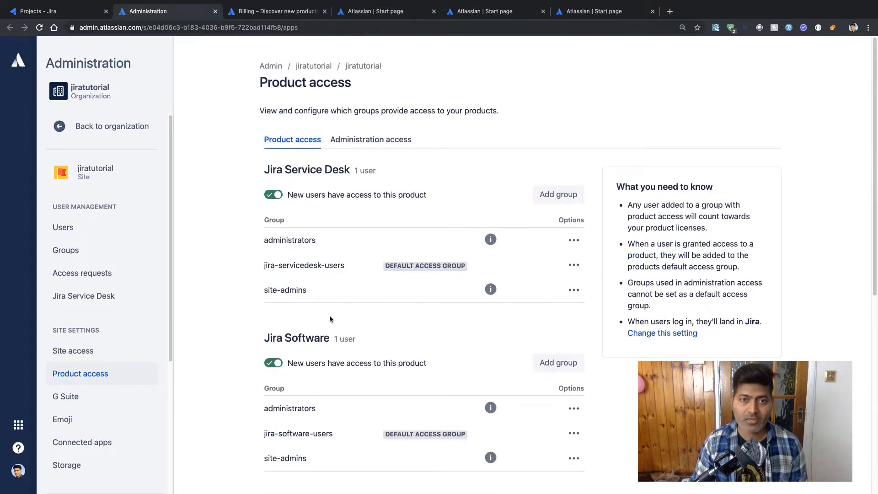
pyautogui.scroll(-4, 313, 344)
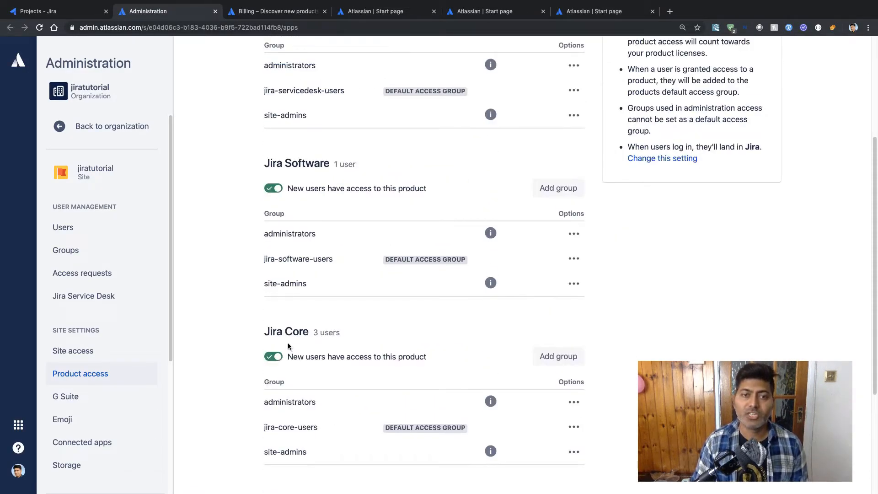
pyautogui.scroll(-4, 289, 339)
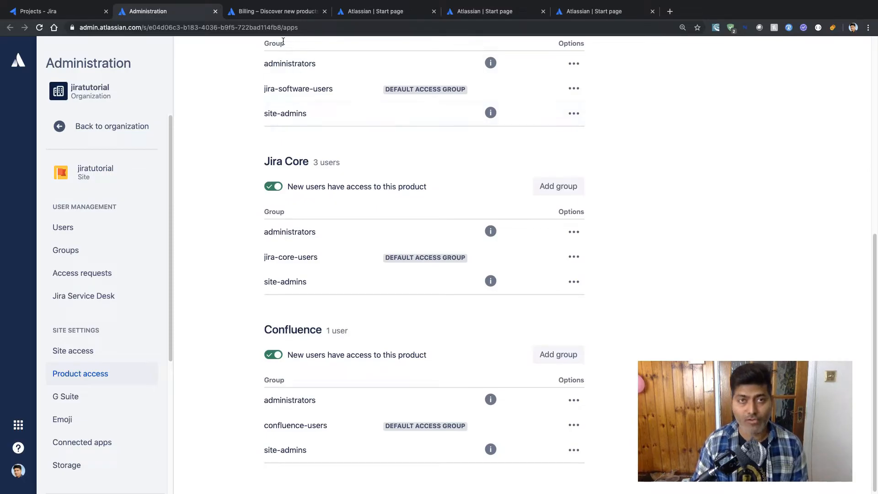
pyautogui.click(376, 11)
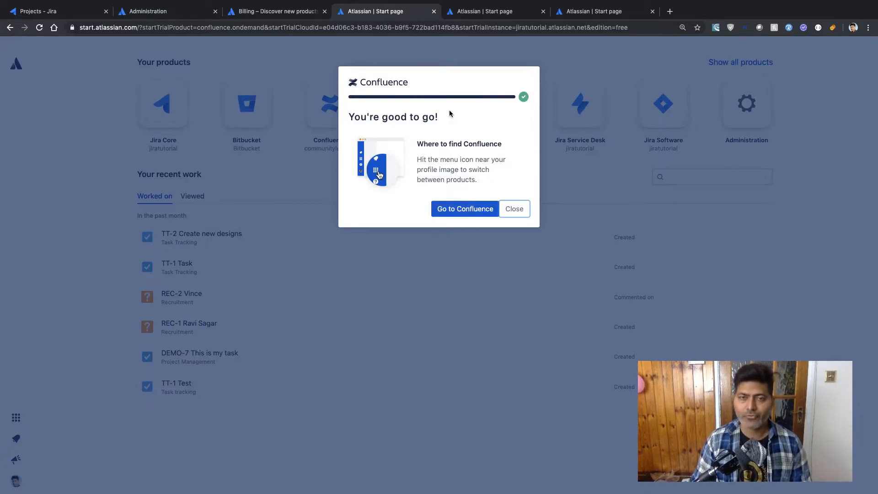
# - Dismiss the Confluence-ready notice, close the three extra Start page tabs, and return to Jira Projects
pyautogui.click(515, 209)
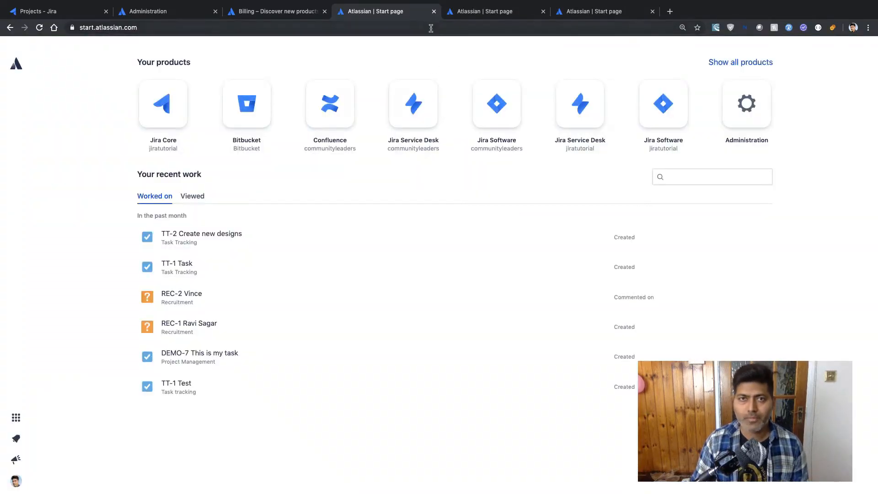
pyautogui.click(434, 11)
pyautogui.click(434, 11)
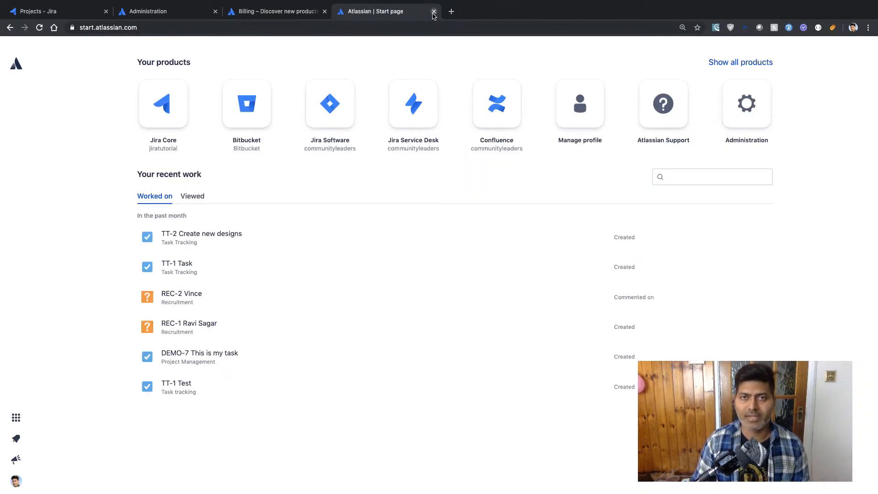
pyautogui.click(433, 11)
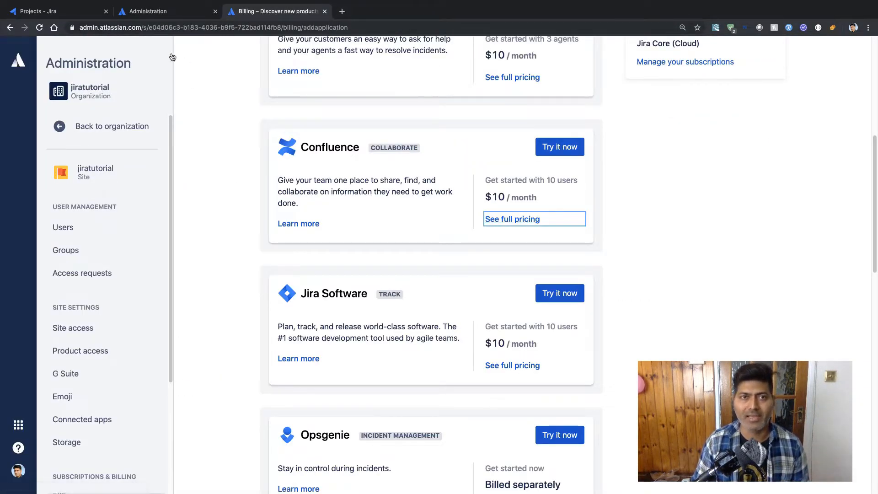
pyautogui.click(40, 13)
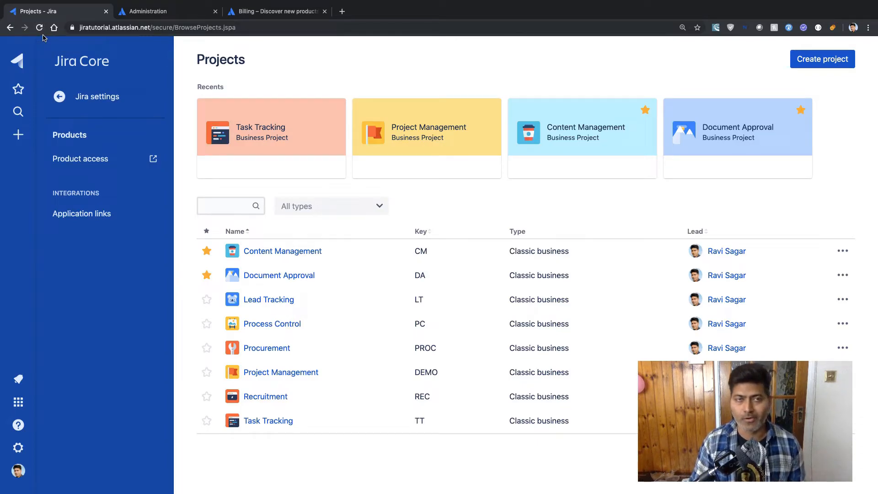
# - Reload the Jira Projects page and begin creating a classic project
pyautogui.click(39, 28)
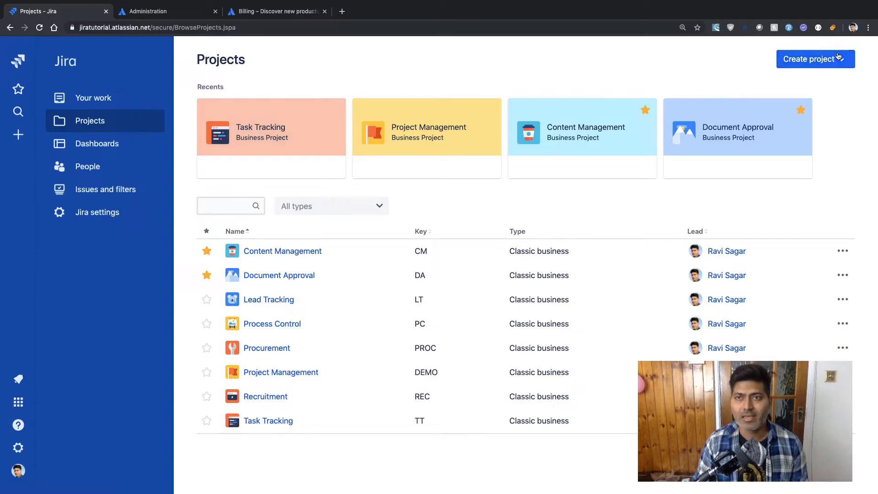
pyautogui.click(846, 64)
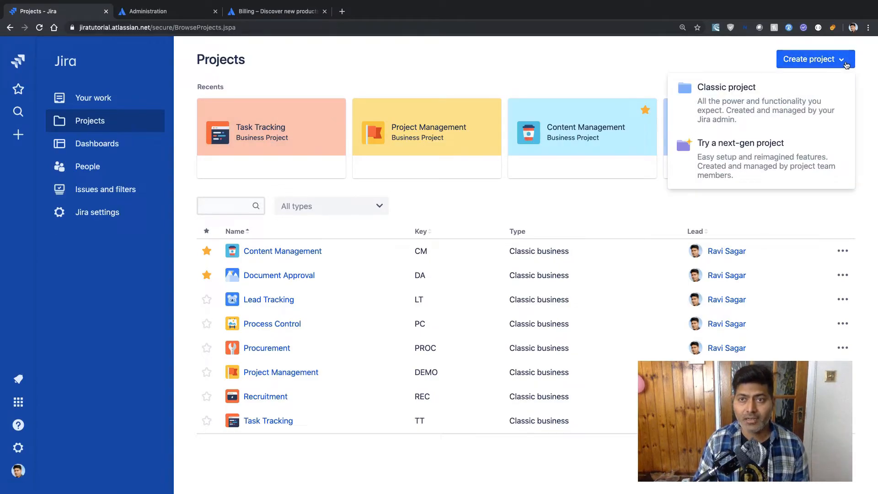
pyautogui.click(779, 97)
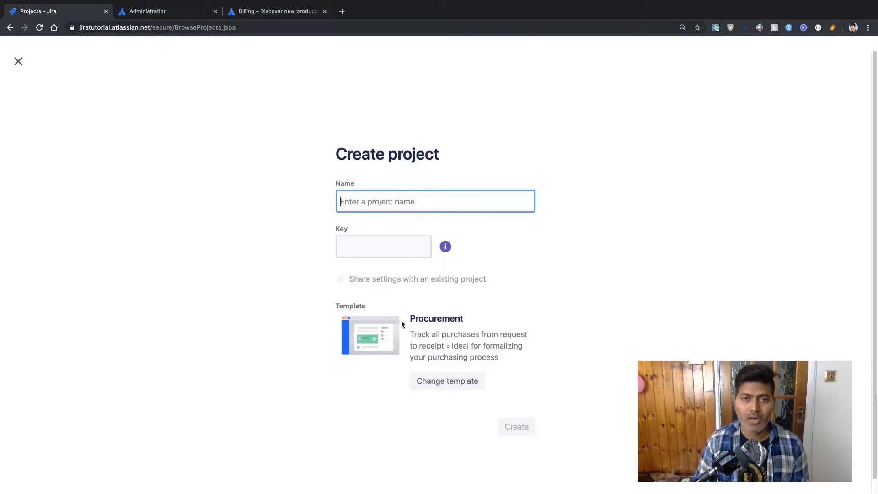
# - Preview the Business, Service desk and Software templates, then exit to Jira home without creating a project
pyautogui.click(448, 383)
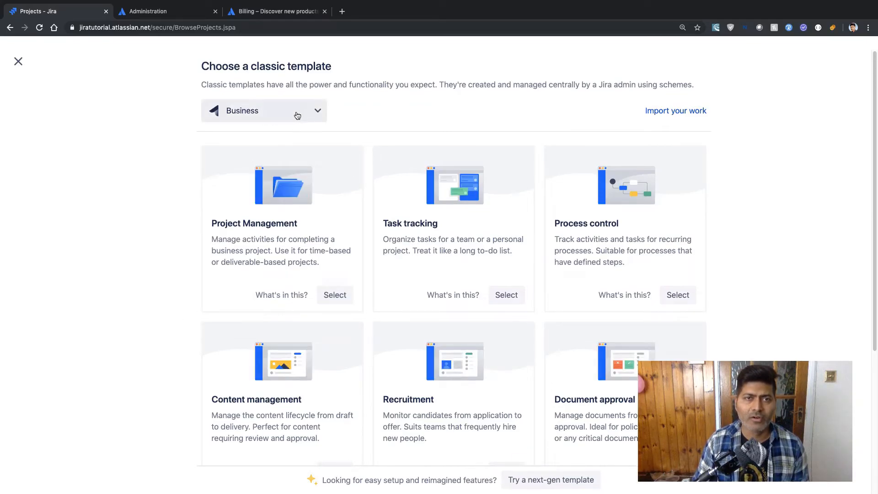
pyautogui.click(285, 116)
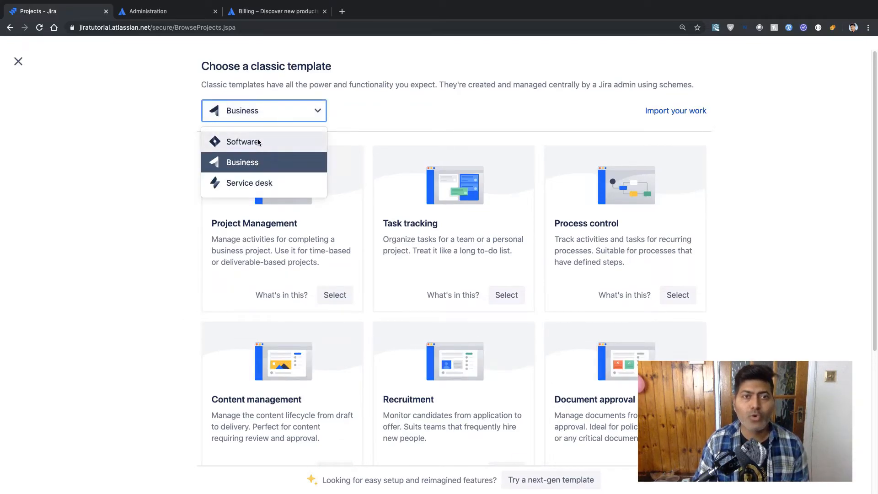
pyautogui.click(255, 183)
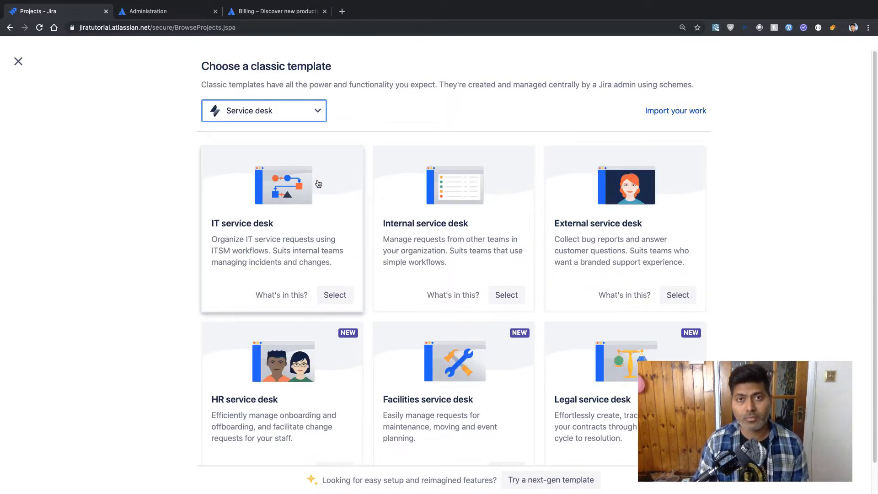
pyautogui.click(313, 110)
pyautogui.click(257, 138)
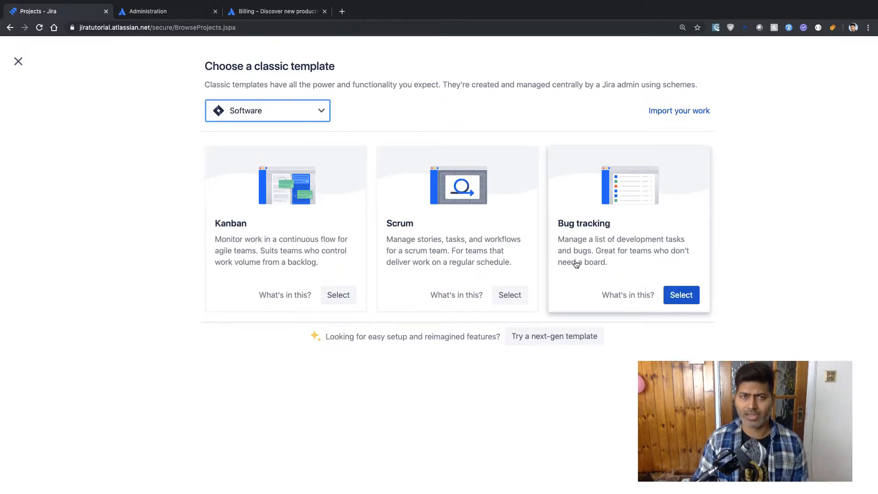
pyautogui.click(18, 62)
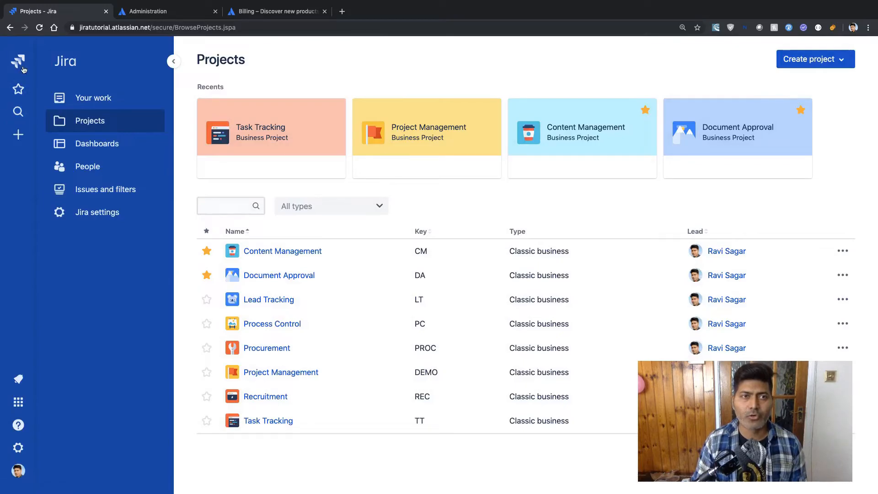
pyautogui.click(26, 67)
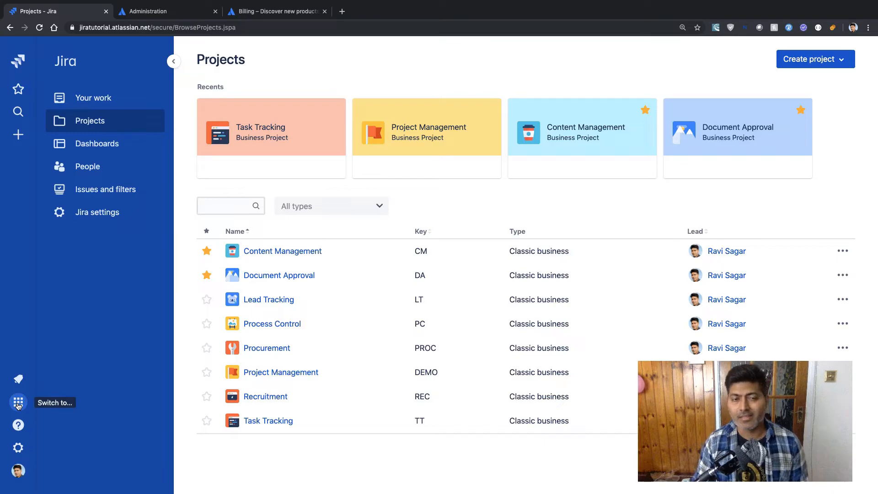
# - Switch to Confluence and invite one teammate by entering their email address in the first field
pyautogui.click(18, 404)
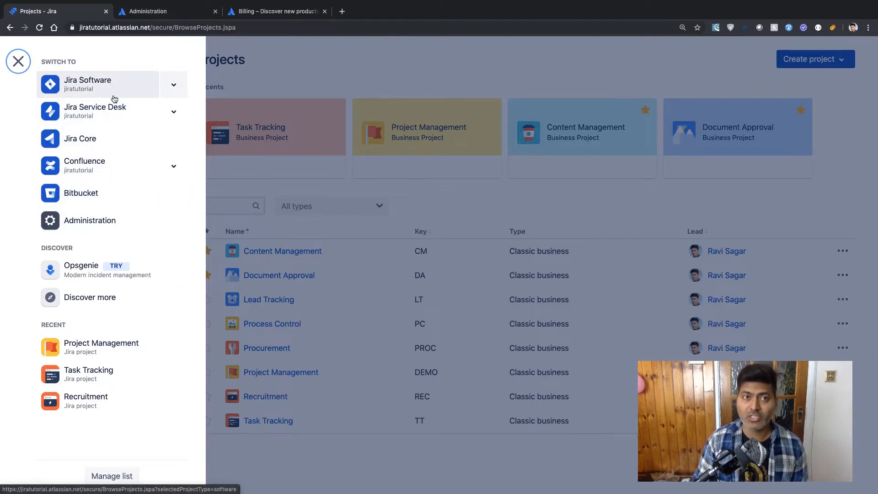
pyautogui.click(118, 165)
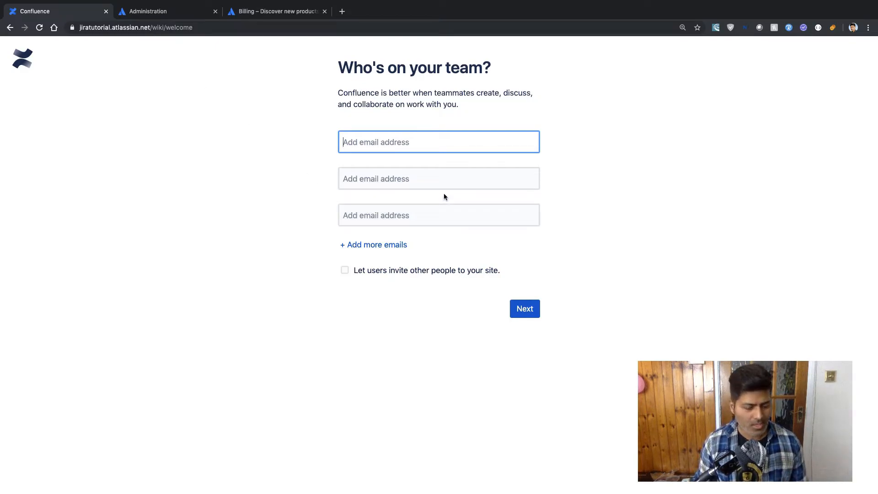
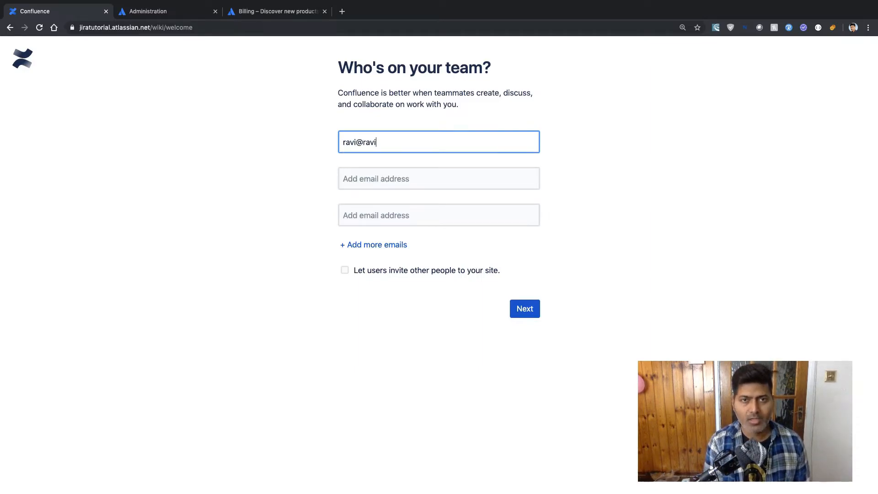
pyautogui.press('super+a')
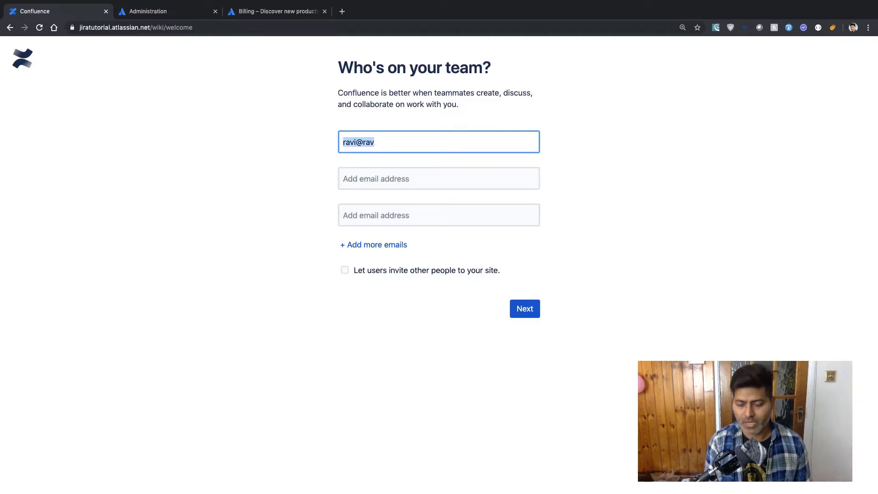
pyautogui.press('Right')
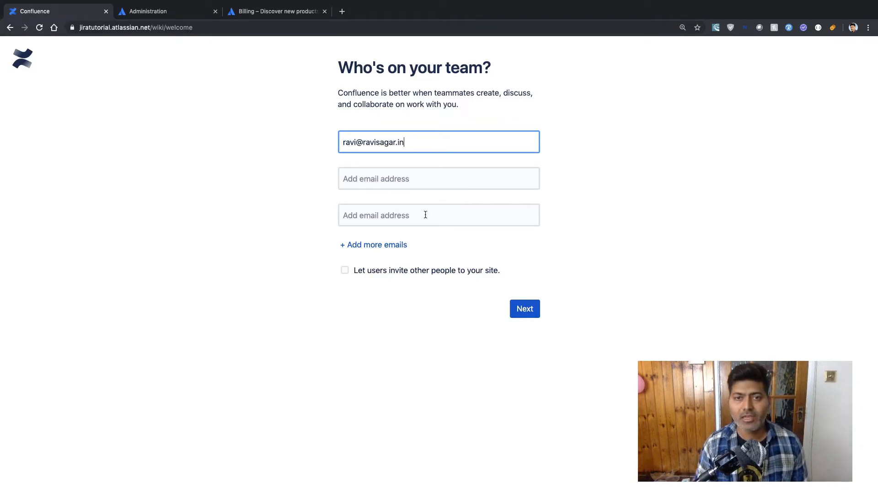
pyautogui.click(526, 311)
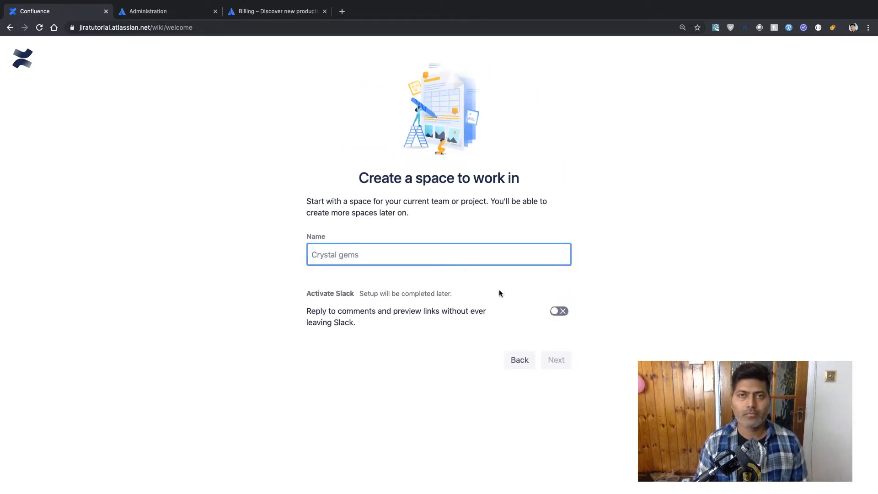
# - Name the new Confluence space 'First Space' and create it
pyautogui.write('0')
pyautogui.press('BackSpace')
pyautogui.write('Fi')
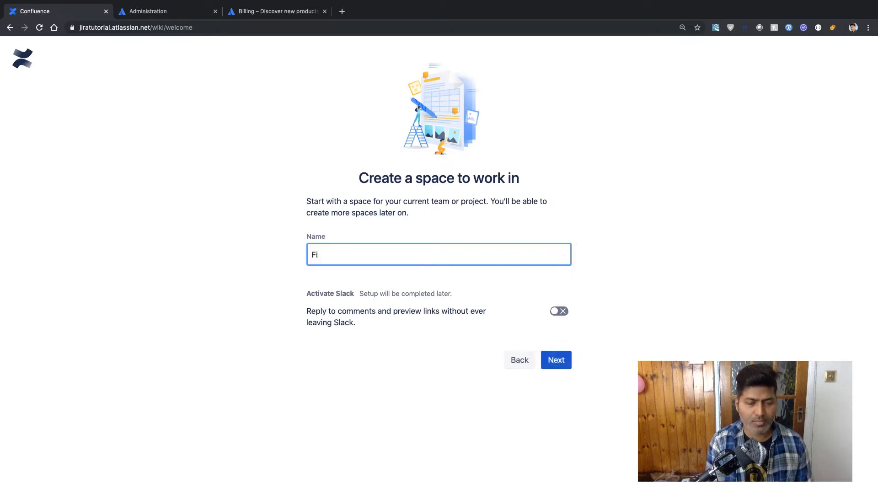
pyautogui.write('rst Space')
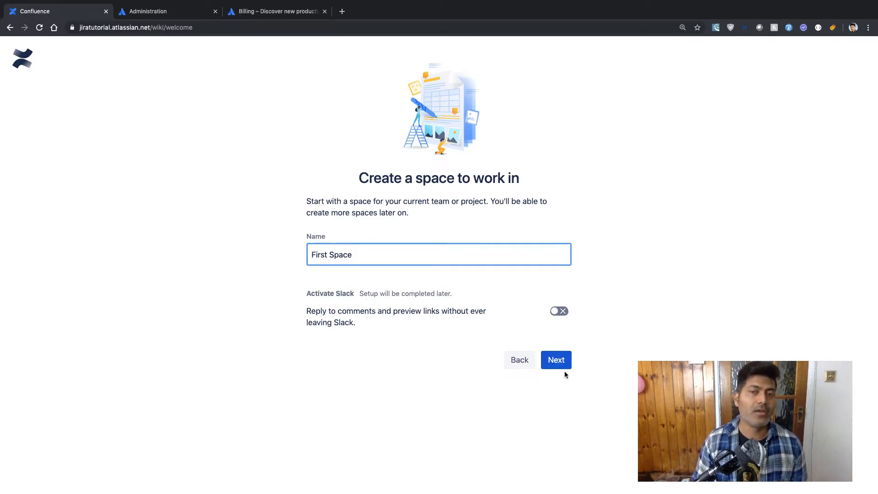
pyautogui.click(559, 360)
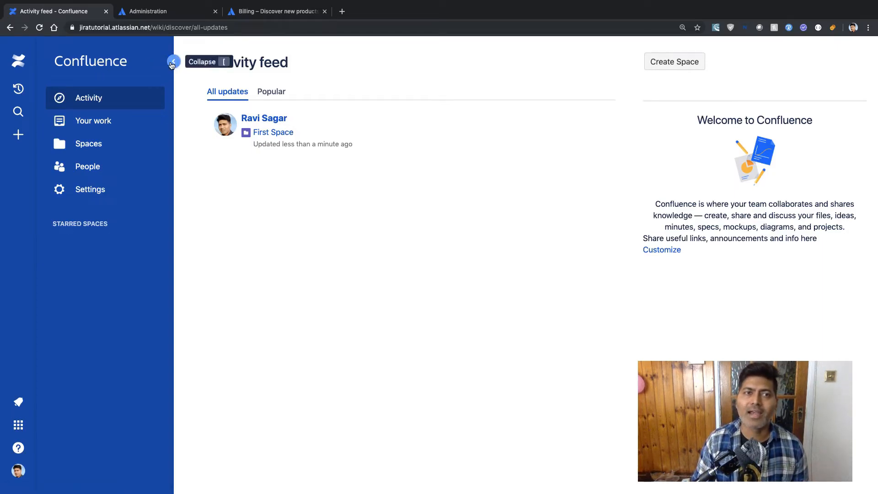
# - Return to the Jira Core Projects list through Confluence's product switcher
pyautogui.click(18, 427)
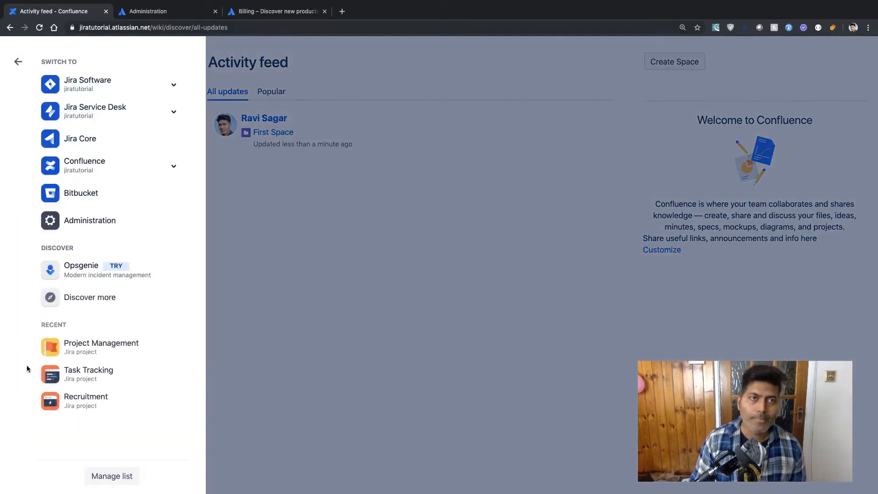
pyautogui.click(100, 144)
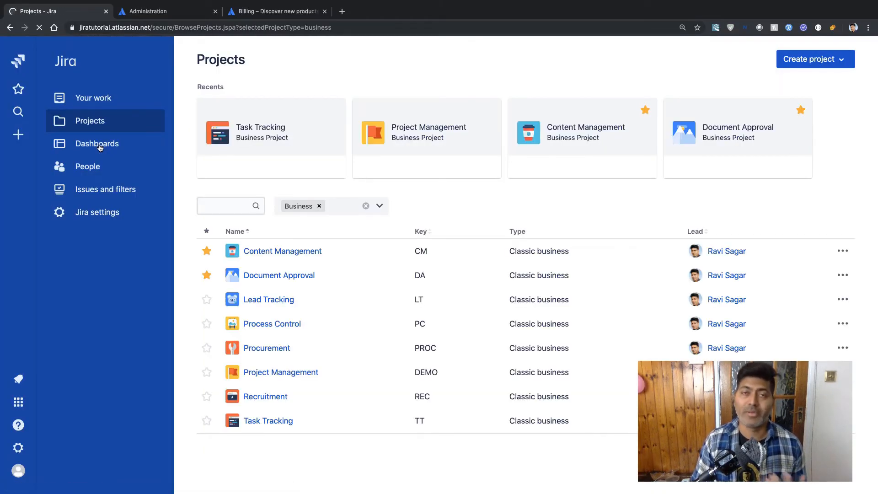